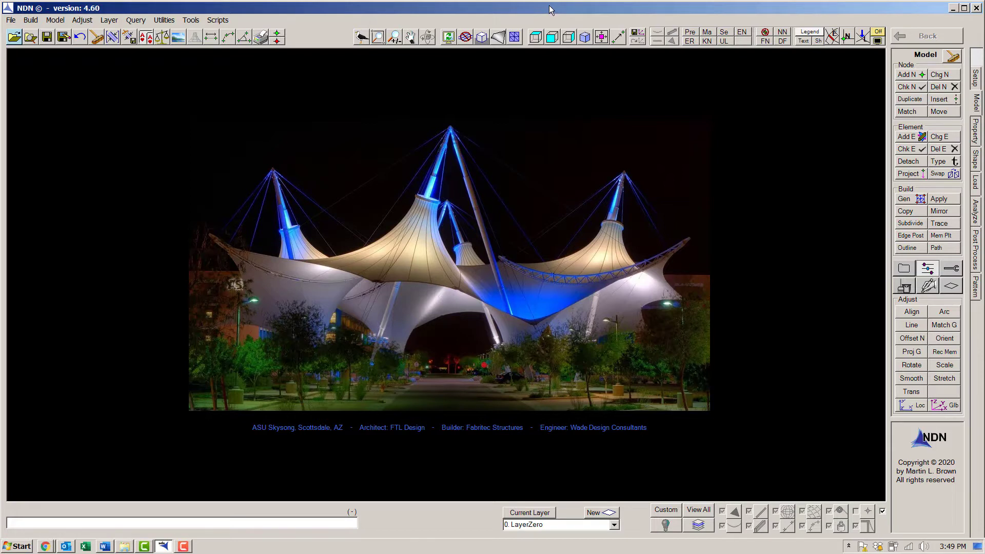
- Bring up the Open Model File dialog to list the recent canopy model files
{"action": "left_click", "coordinate": [90, 122]}
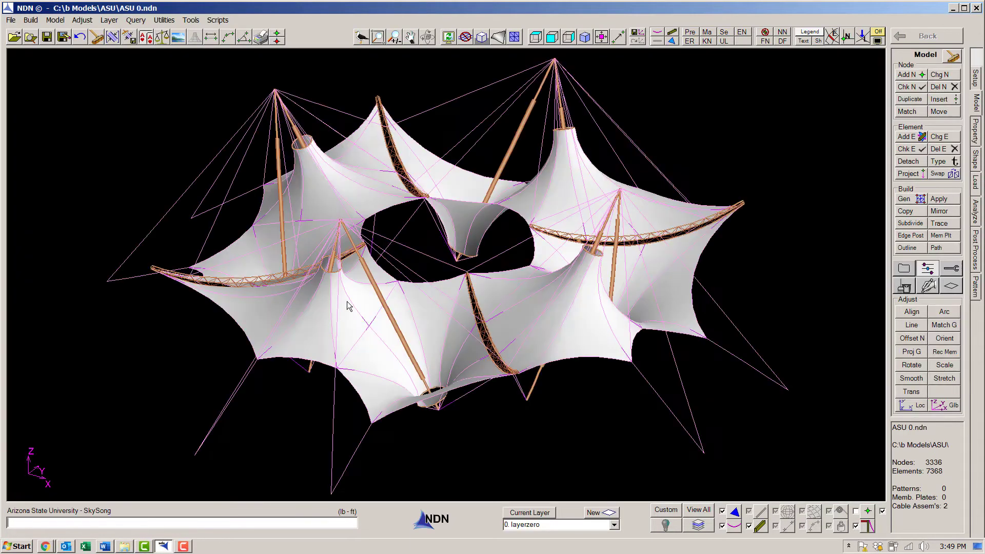
- Inspect the ASU 0 canopy from an orbited, plan and front view, then go to the Load workspace
{"action": "middle_click_drag", "start_coordinate": [364, 309], "coordinate": [676, 344]}
{"action": "left_click", "coordinate": [535, 36]}
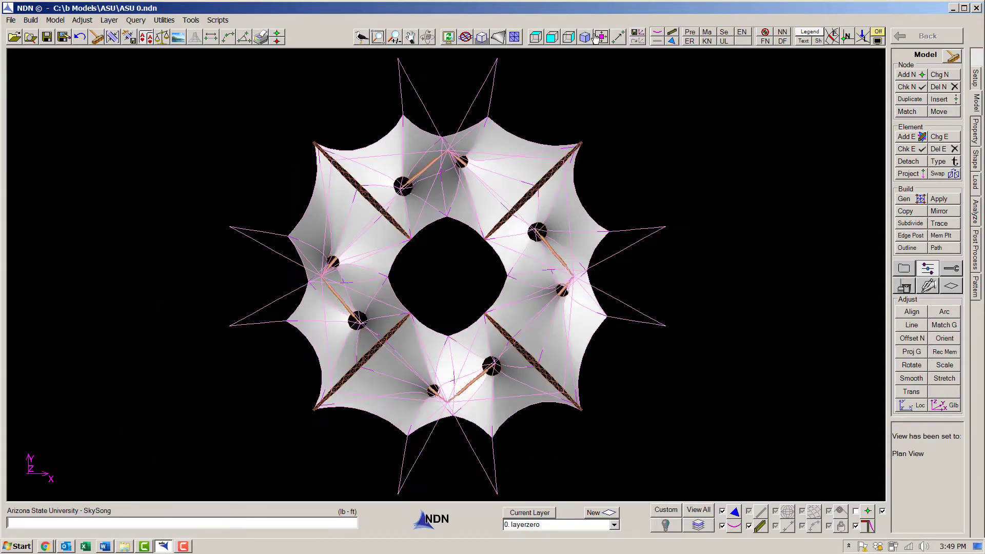
{"action": "left_click", "coordinate": [552, 36]}
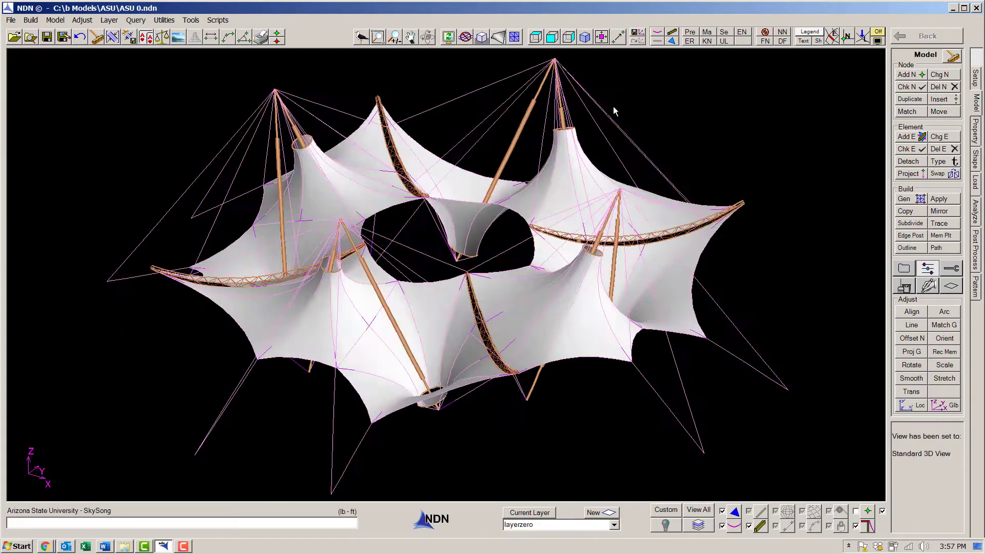
{"action": "left_click", "coordinate": [976, 185]}
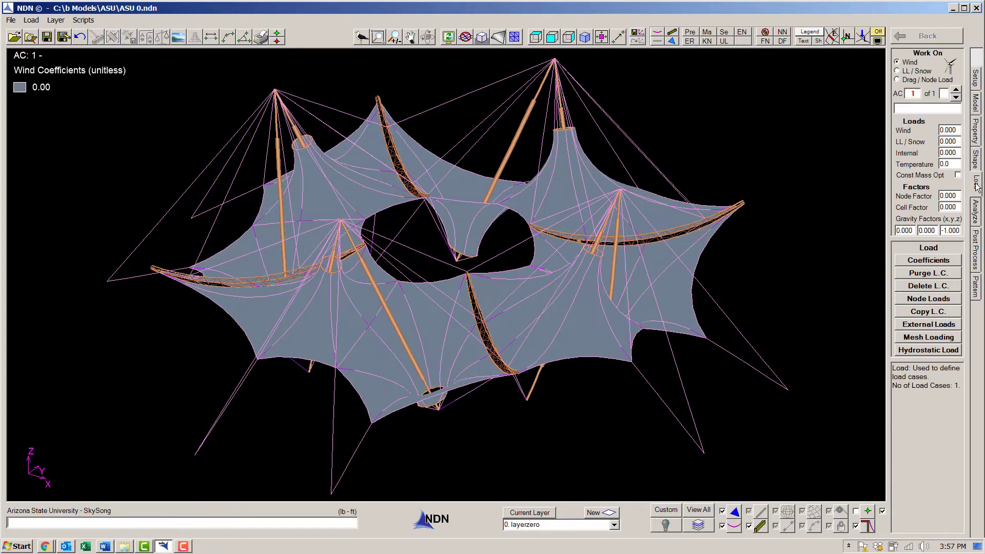
- In plan view, set load case 1 to Prestress and D.L. and add load case 2
{"action": "left_click", "coordinate": [535, 37]}
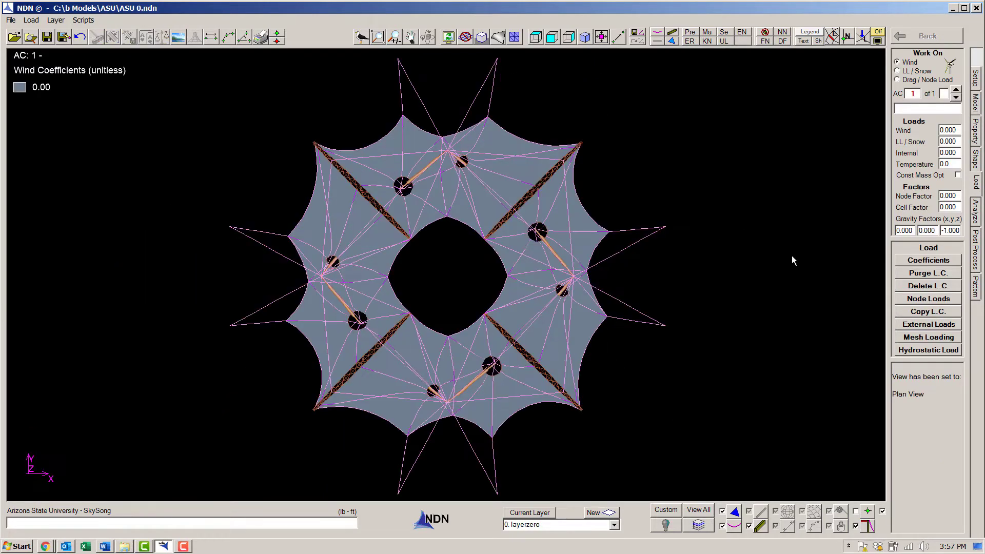
{"action": "left_click", "coordinate": [916, 260]}
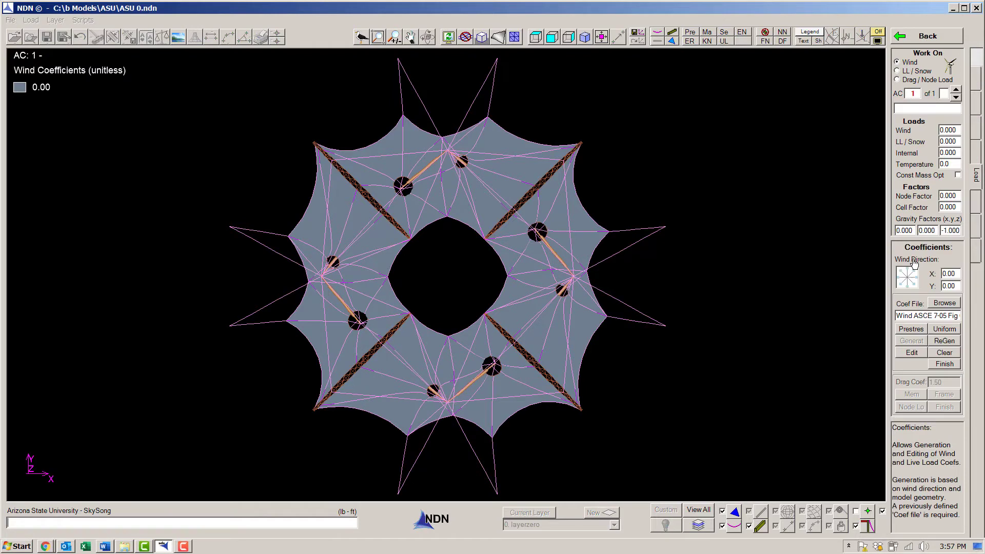
{"action": "left_click", "coordinate": [910, 330]}
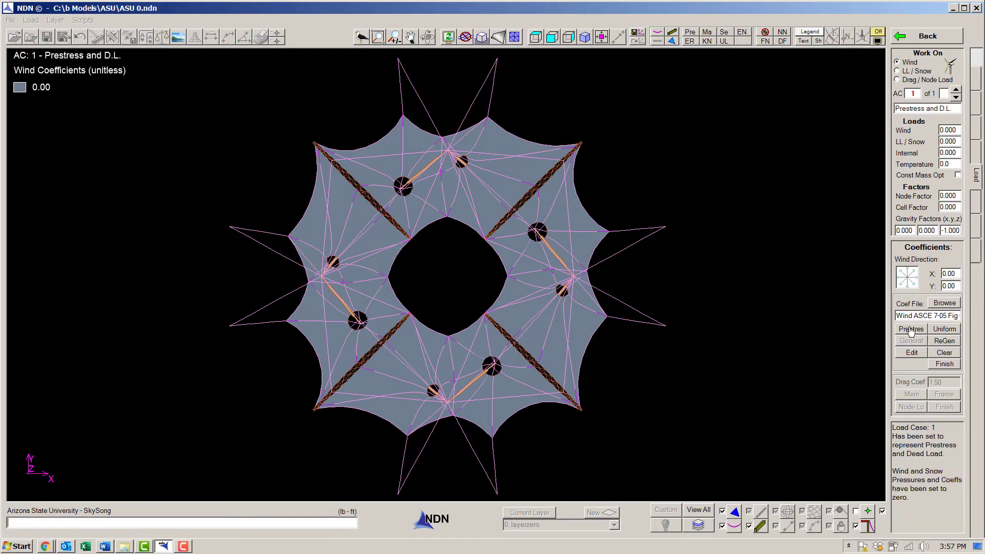
{"action": "left_click", "coordinate": [956, 90]}
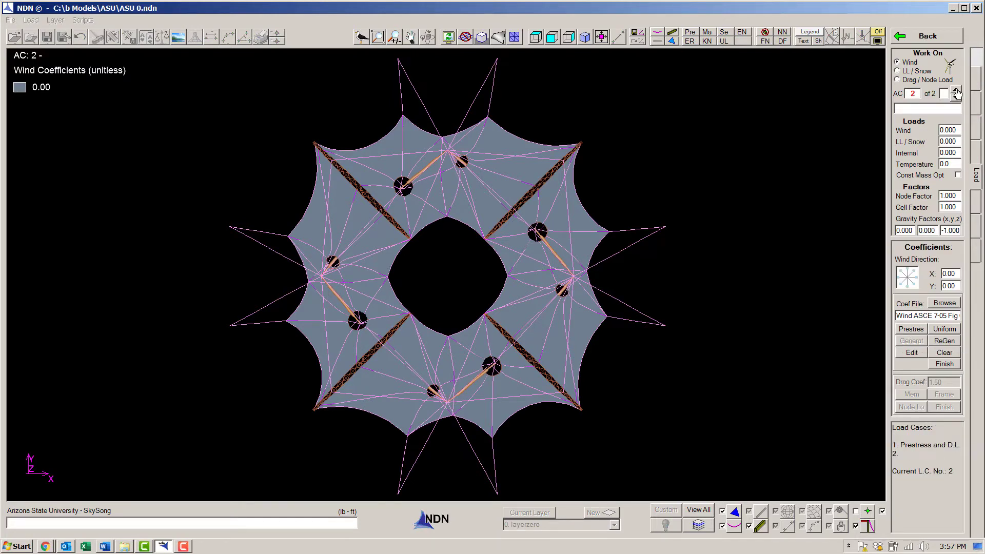
- Give load case 2 a 15 lb/sq ft +X wind with ASCE 7-05 Fig 6-18B Case A (down) coefficients
{"action": "left_click", "coordinate": [949, 130]}
{"action": "type", "text": "15"}
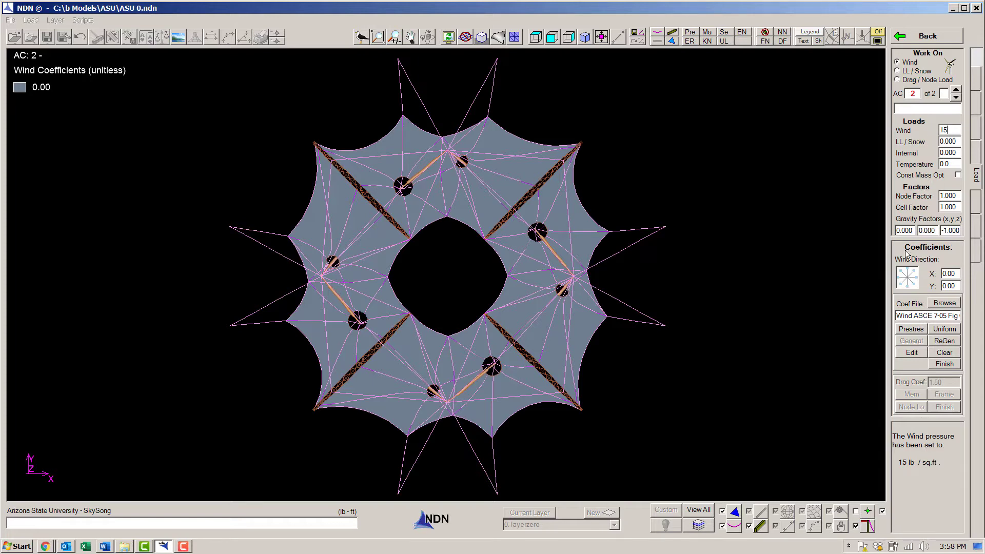
{"action": "left_click", "coordinate": [898, 279]}
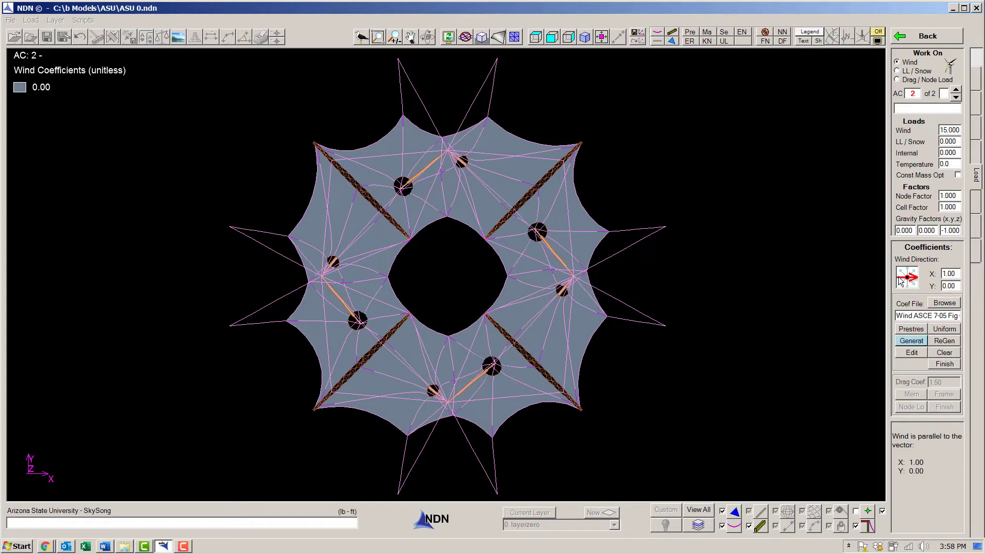
{"action": "left_click", "coordinate": [938, 304]}
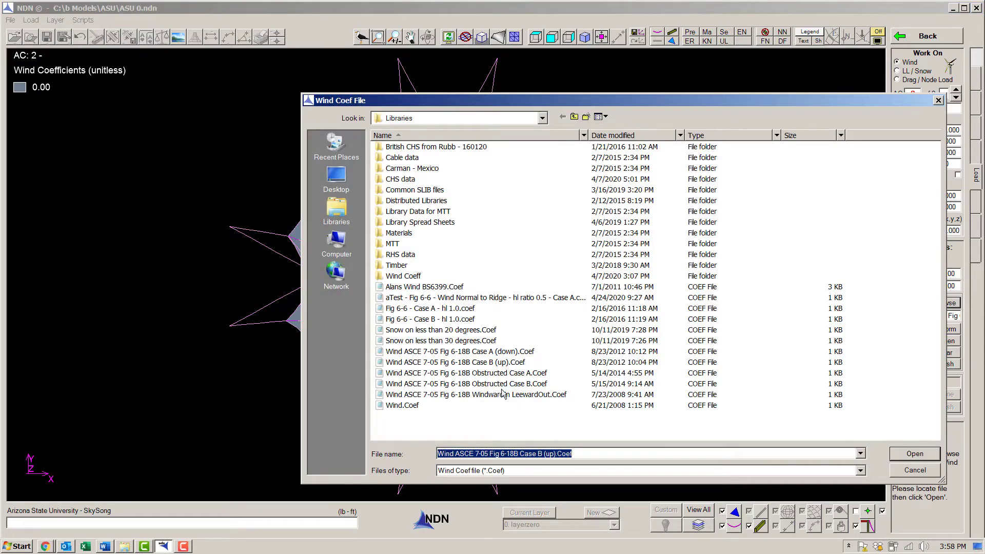
{"action": "double_click", "coordinate": [450, 352]}
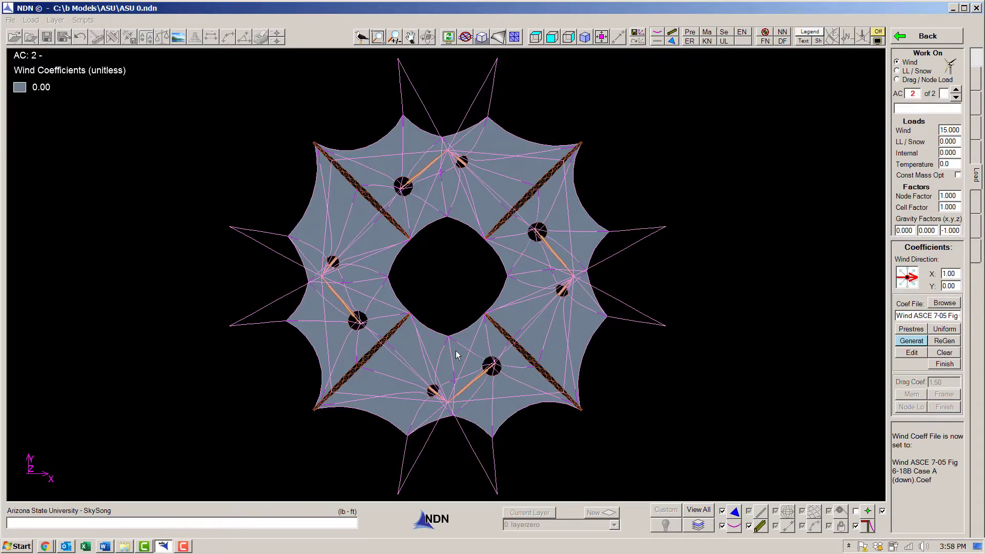
{"action": "left_click", "coordinate": [911, 341]}
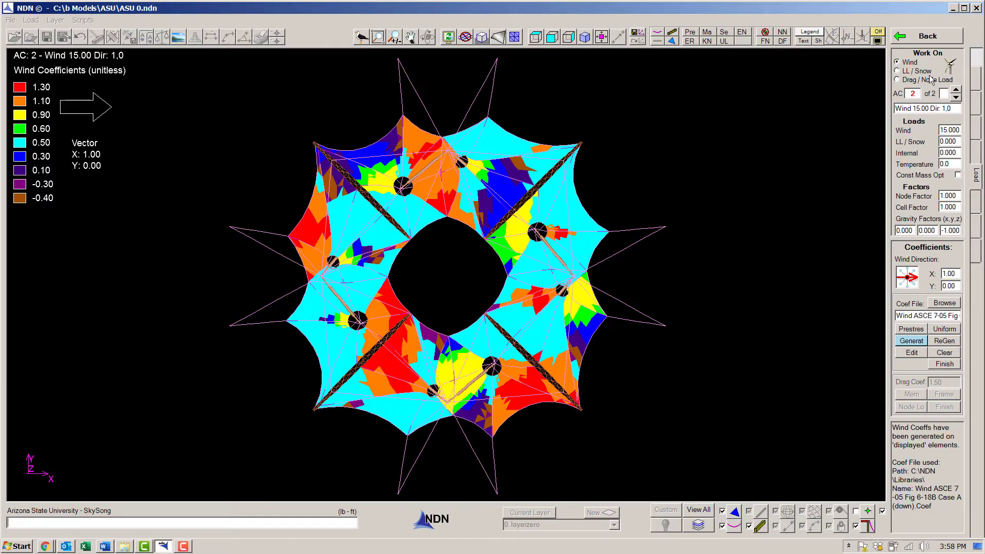
- Add load case 3 with +X wind using ASCE 7-05 Fig 6-18B Case B (up) coefficients
{"action": "left_click", "coordinate": [956, 91]}
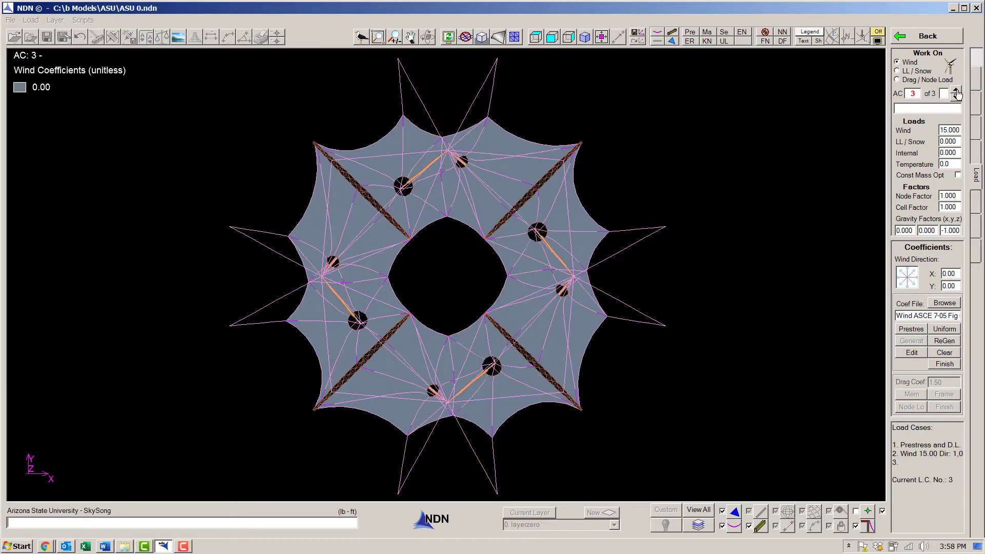
{"action": "left_click", "coordinate": [899, 279]}
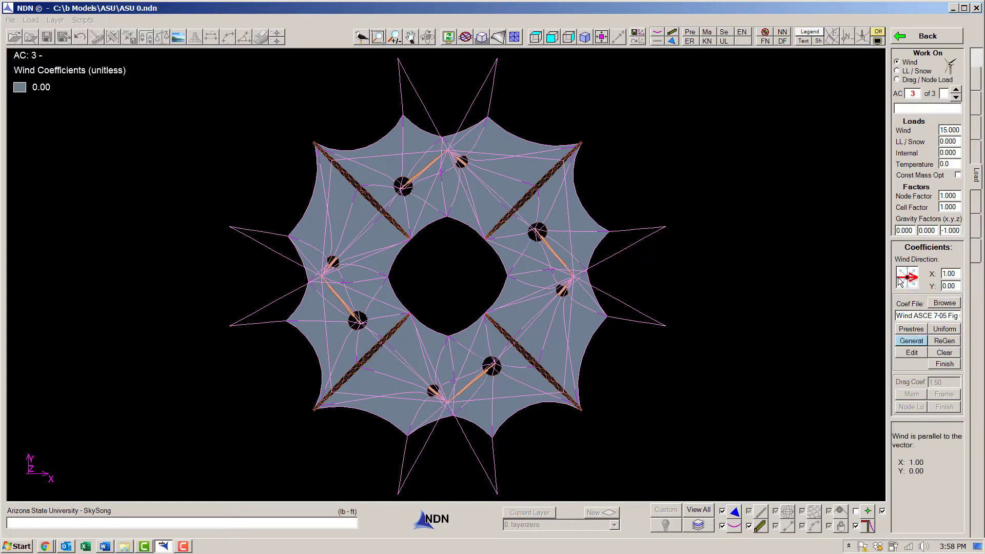
{"action": "left_click", "coordinate": [944, 303]}
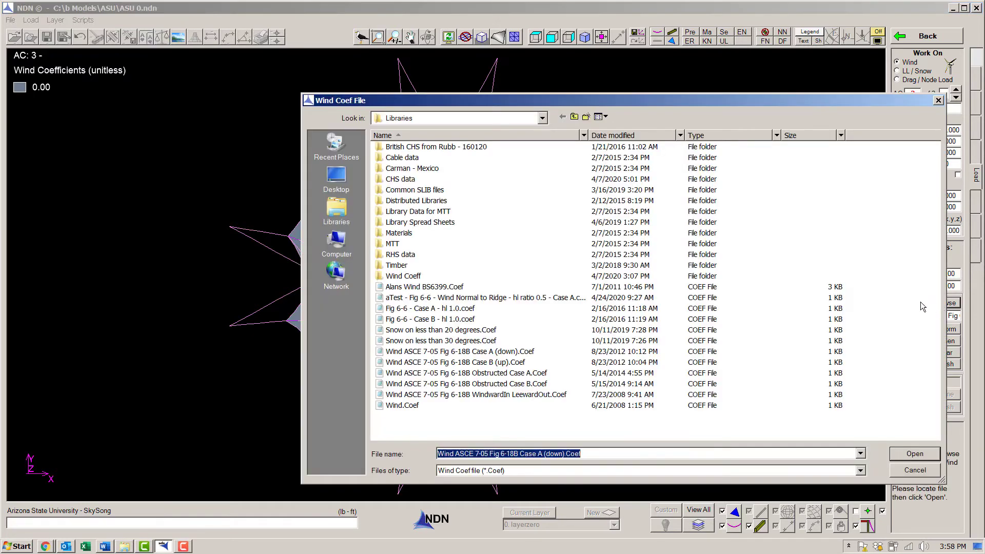
{"action": "double_click", "coordinate": [496, 363]}
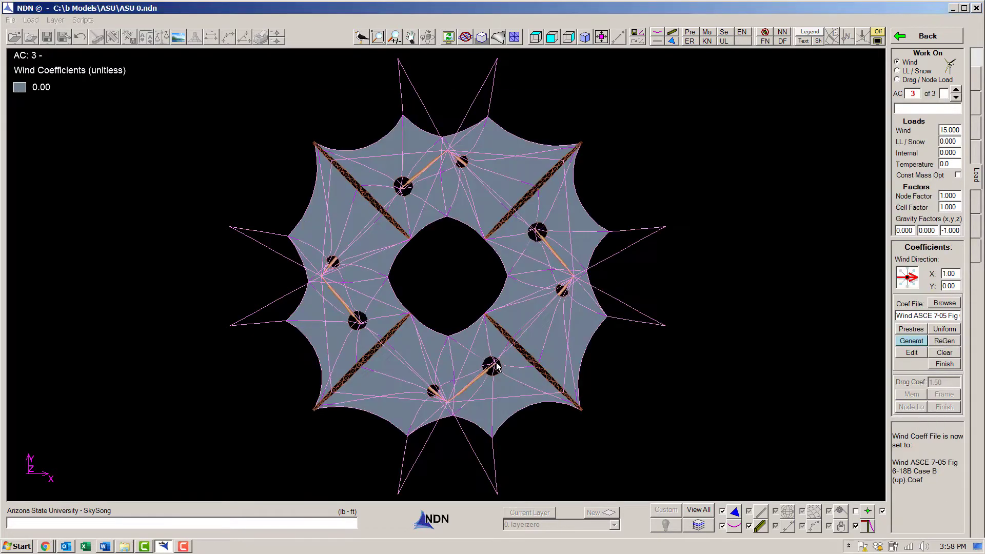
{"action": "left_click", "coordinate": [912, 342]}
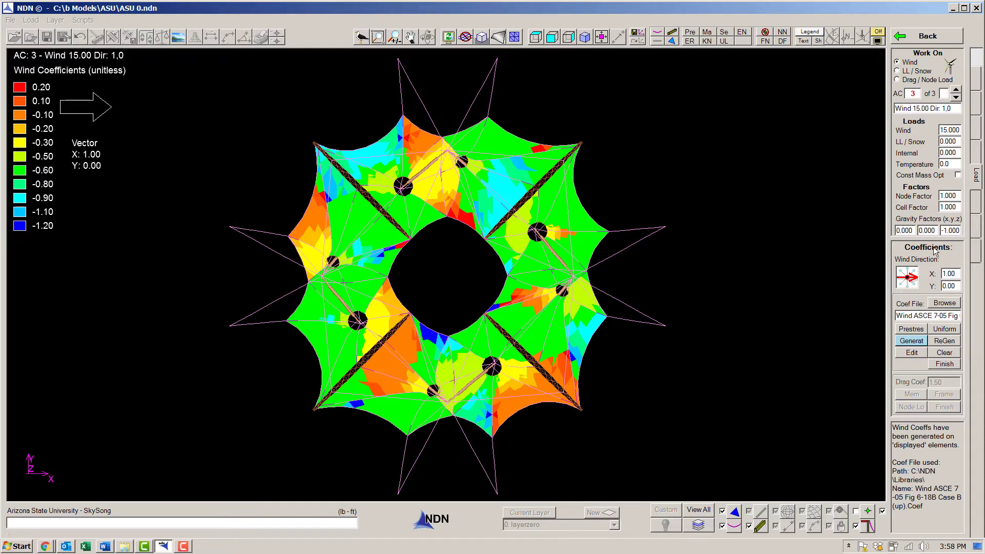
- Add load case 4 as a 5 lb/sq ft uniform live/snow load with zero wind
{"action": "left_click", "coordinate": [955, 90]}
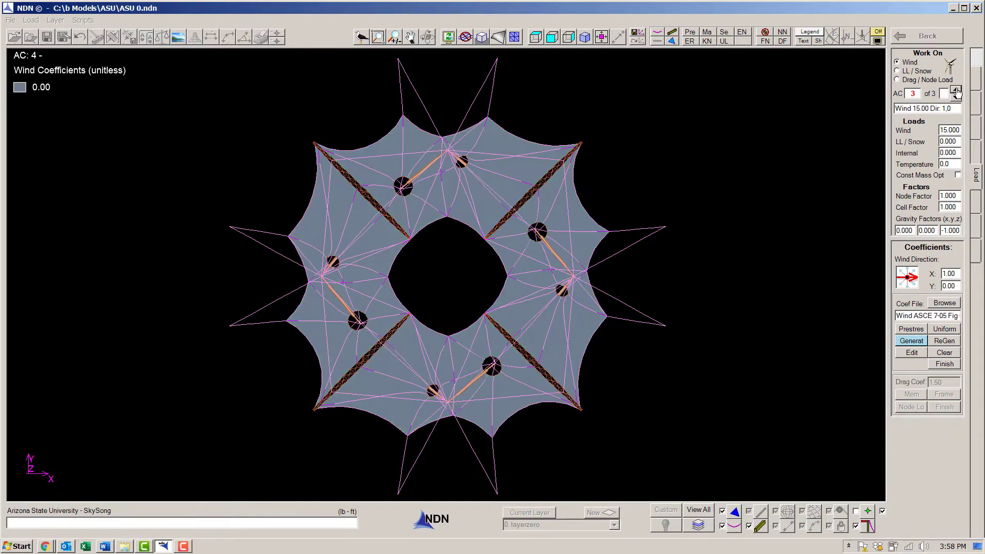
{"action": "left_click", "coordinate": [910, 74]}
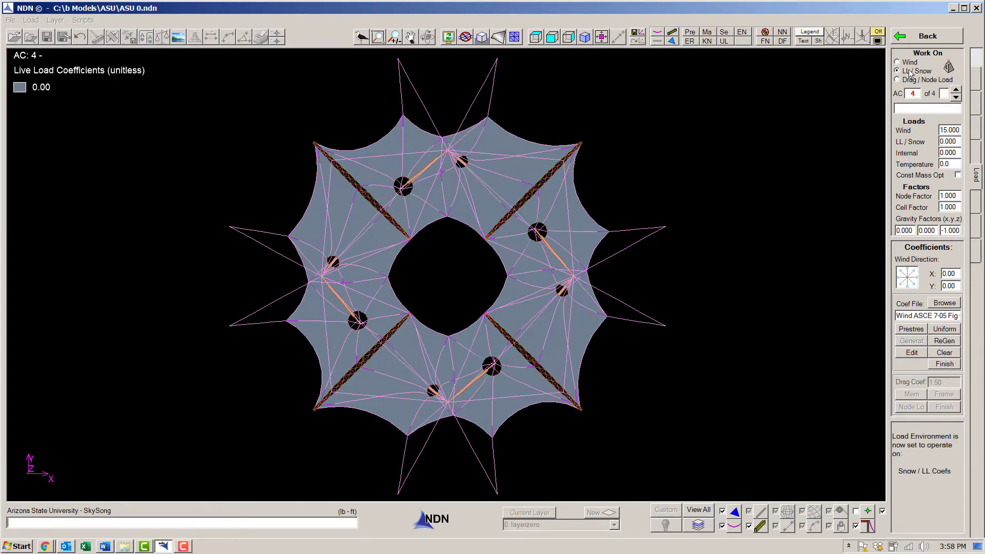
{"action": "double_click", "coordinate": [957, 131]}
{"action": "key", "text": "BackSpace"}
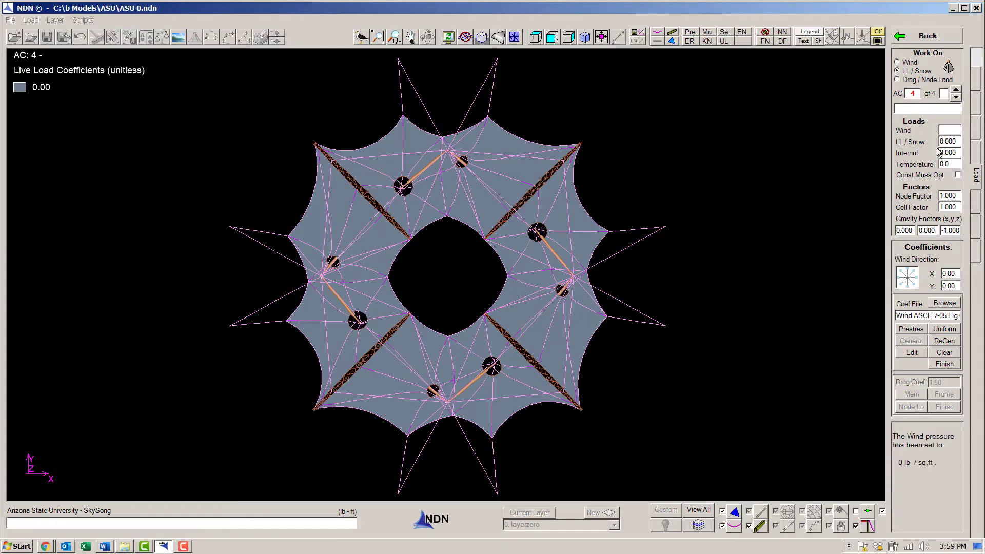
{"action": "key", "text": "Tab"}
{"action": "type", "text": "5"}
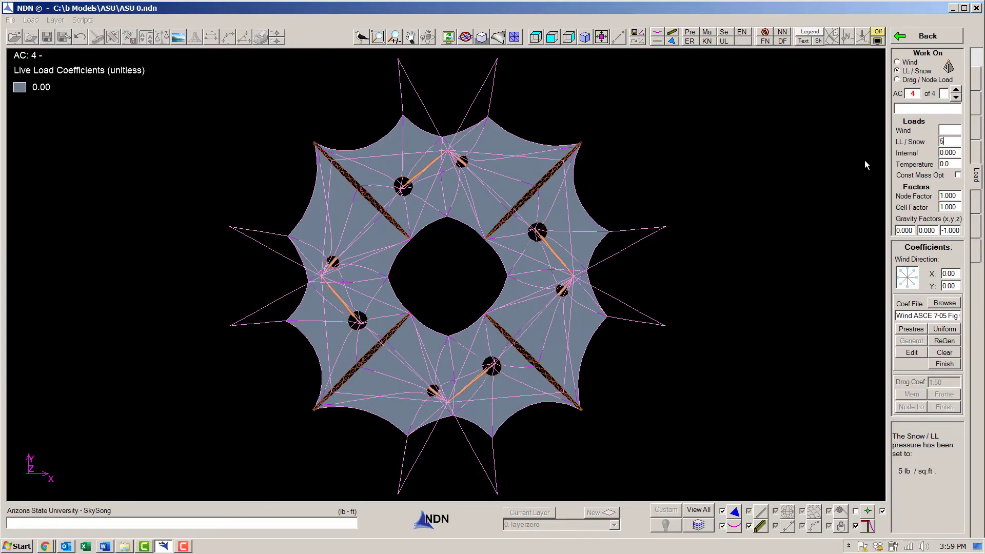
{"action": "left_click", "coordinate": [946, 329]}
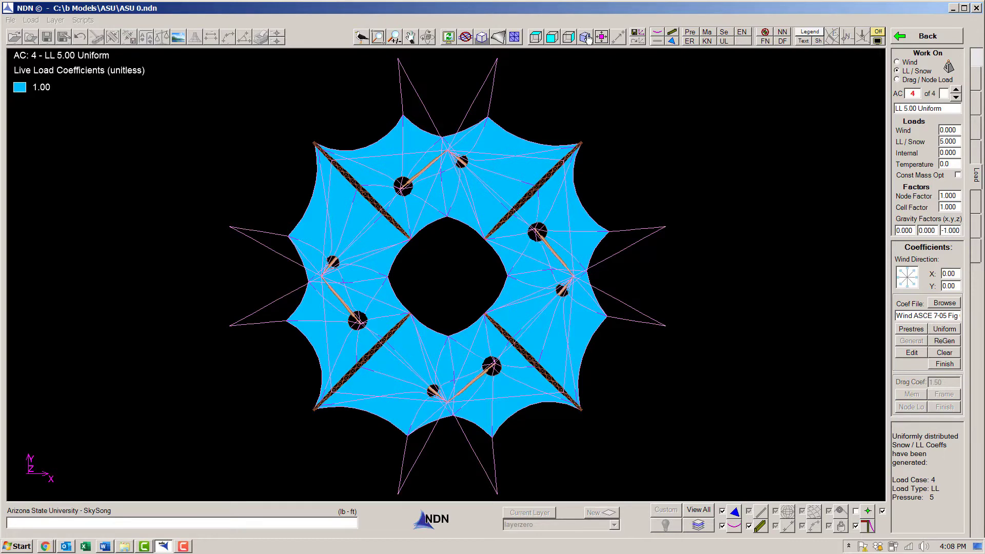
- Return to the standard 3D view and step back through load cases 3, 2 and 1
{"action": "left_click", "coordinate": [585, 37]}
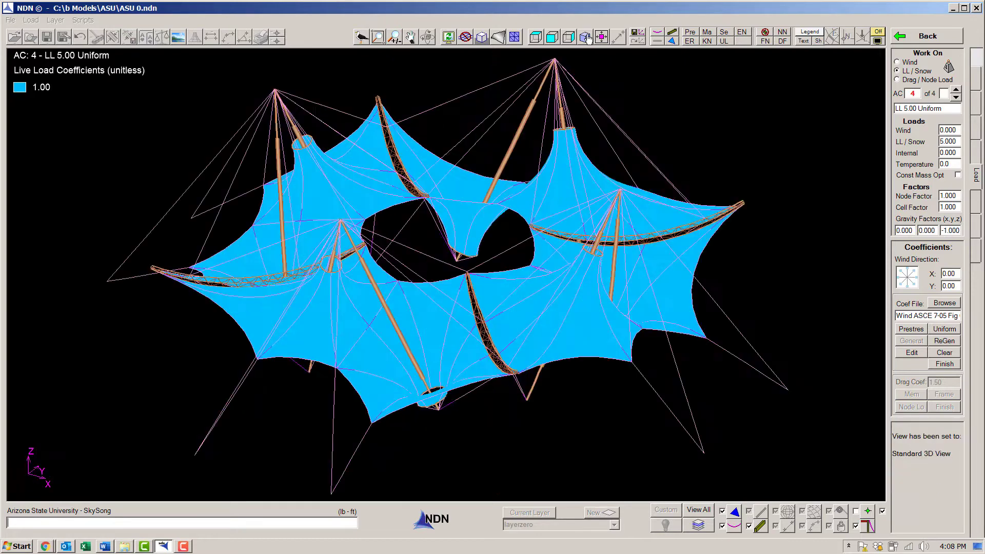
{"action": "left_click", "coordinate": [955, 98]}
{"action": "left_click", "coordinate": [956, 98]}
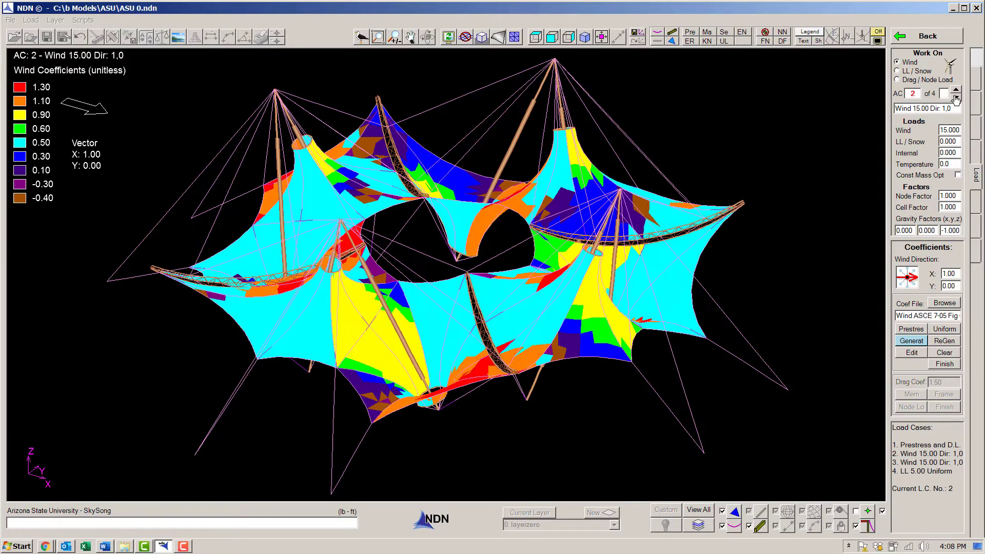
{"action": "left_click", "coordinate": [955, 98]}
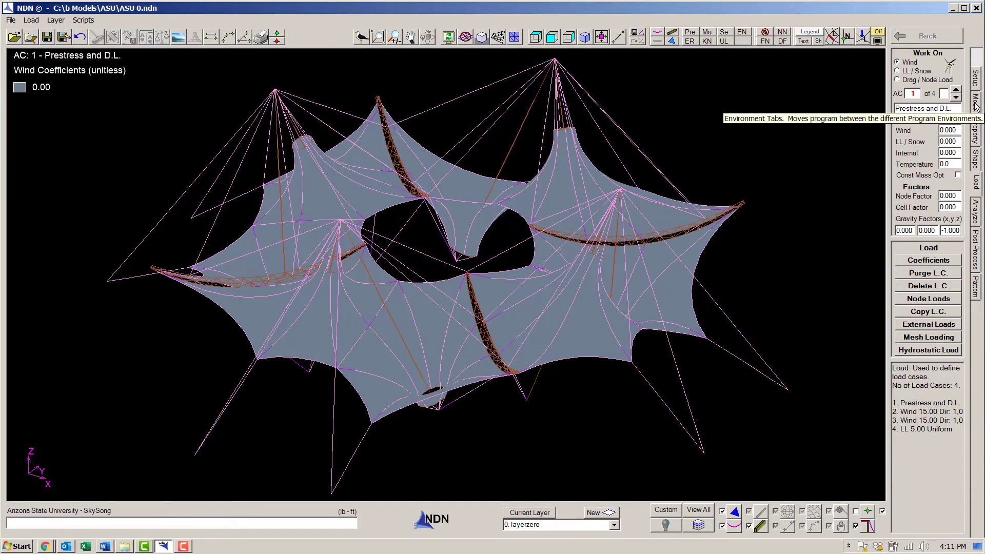
- Colour the beam members by section: CHS 24", 14", 6" and 3" pipes
{"action": "left_click", "coordinate": [975, 102]}
{"action": "left_click", "coordinate": [671, 31]}
{"action": "left_click", "coordinate": [725, 32]}
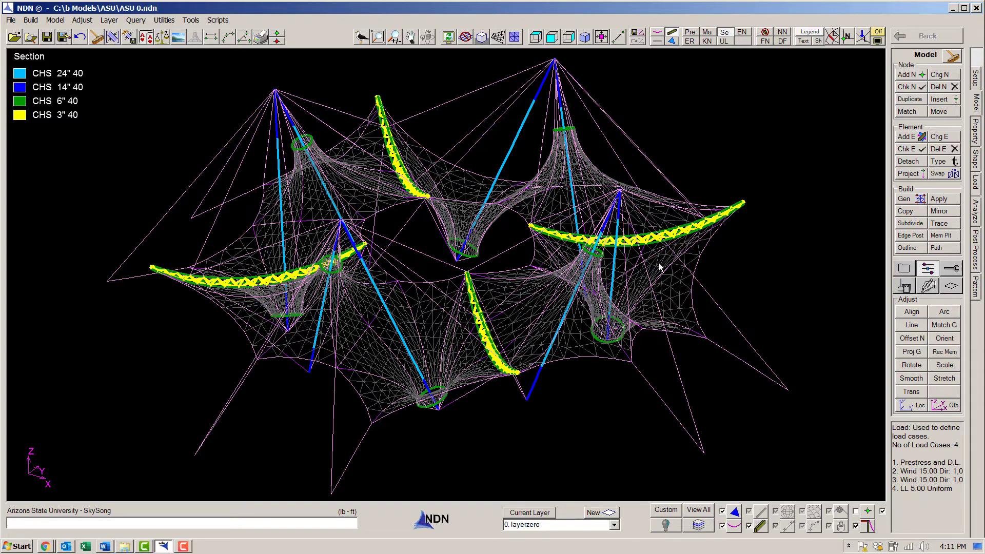
- Show the wire-rope cable sizes, then turn off section colouring for a plain wireframe
{"action": "left_click", "coordinate": [658, 33]}
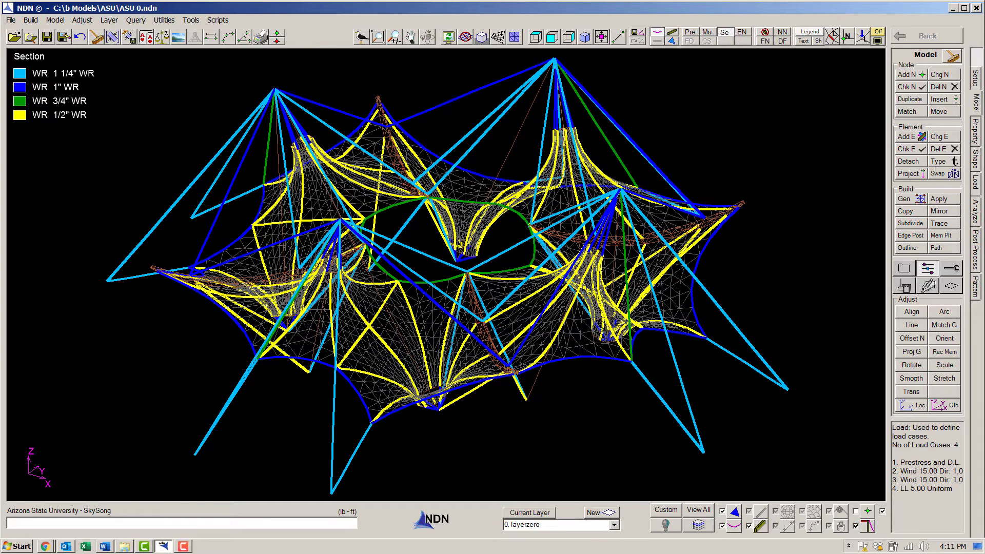
{"action": "left_click", "coordinate": [878, 31]}
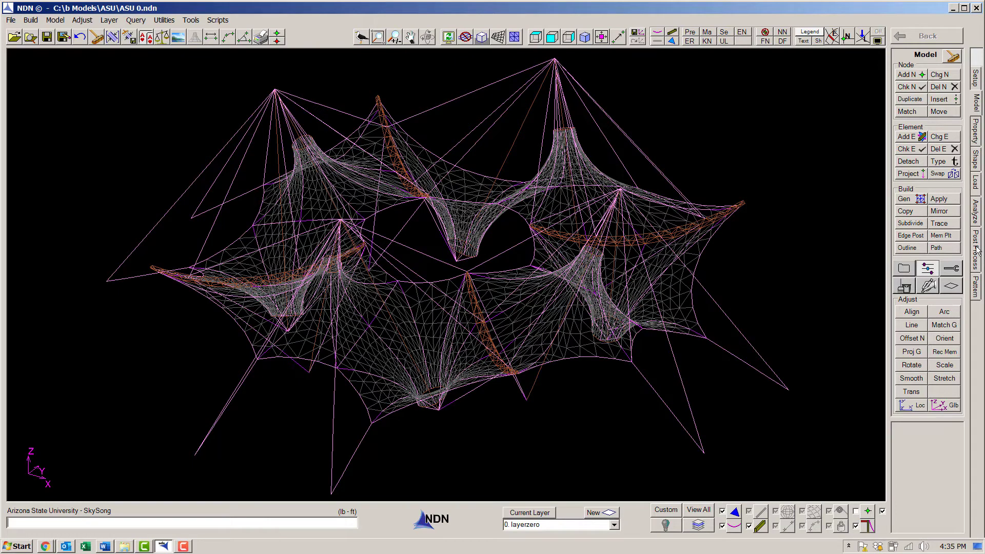
- Run the Member Design check and view beam interaction ratios, with overstressed members in red
{"action": "left_click", "coordinate": [977, 250]}
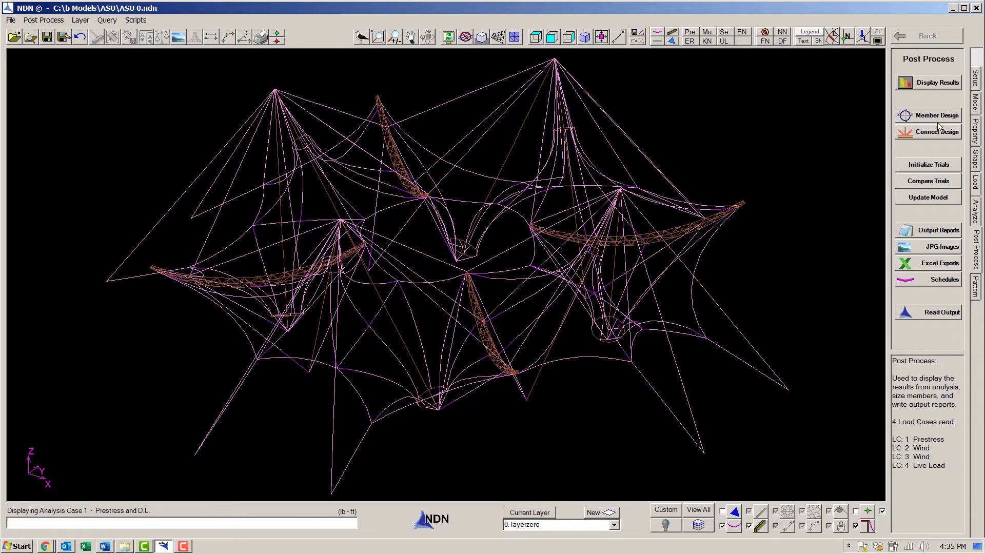
{"action": "left_click", "coordinate": [928, 115]}
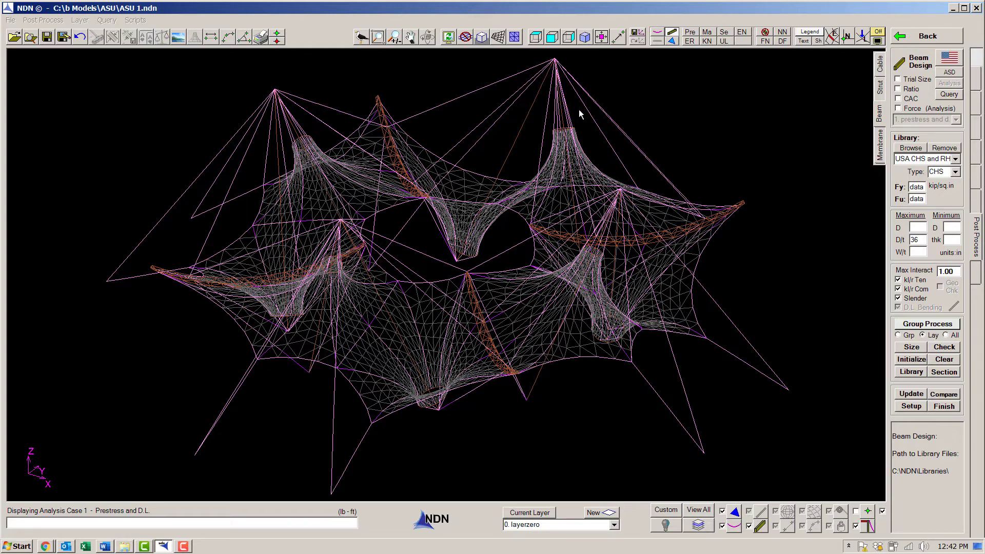
{"action": "left_click", "coordinate": [944, 347]}
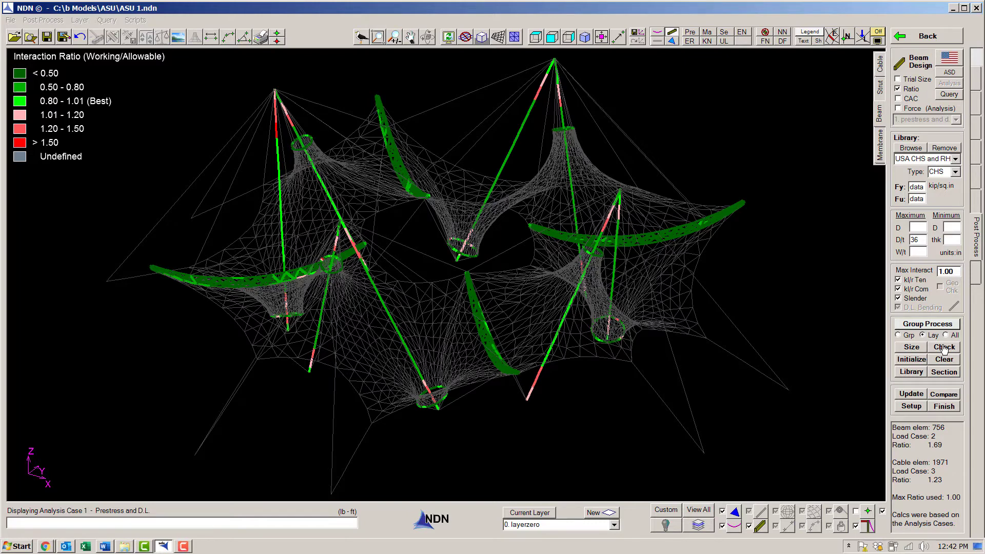
{"action": "left_click", "coordinate": [879, 64]}
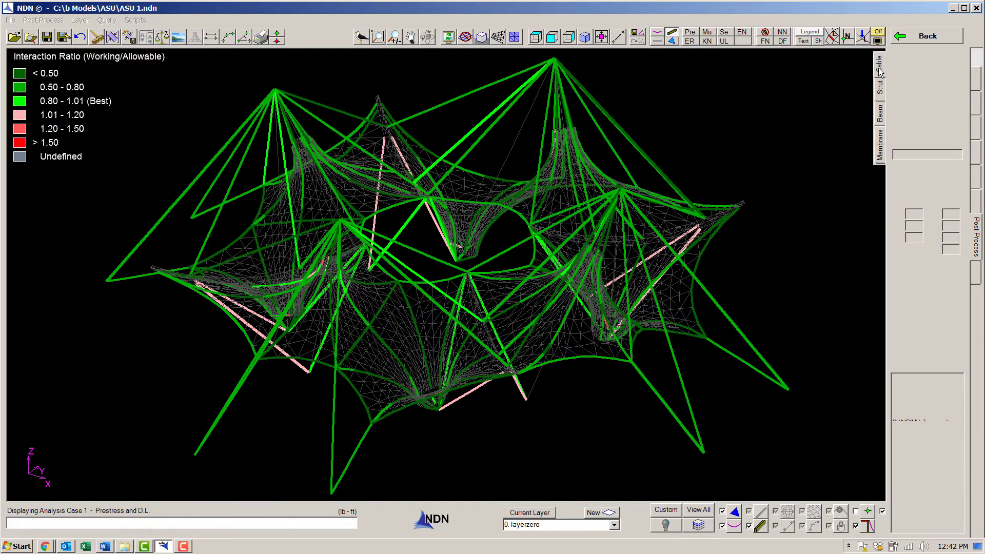
{"action": "left_click", "coordinate": [879, 115]}
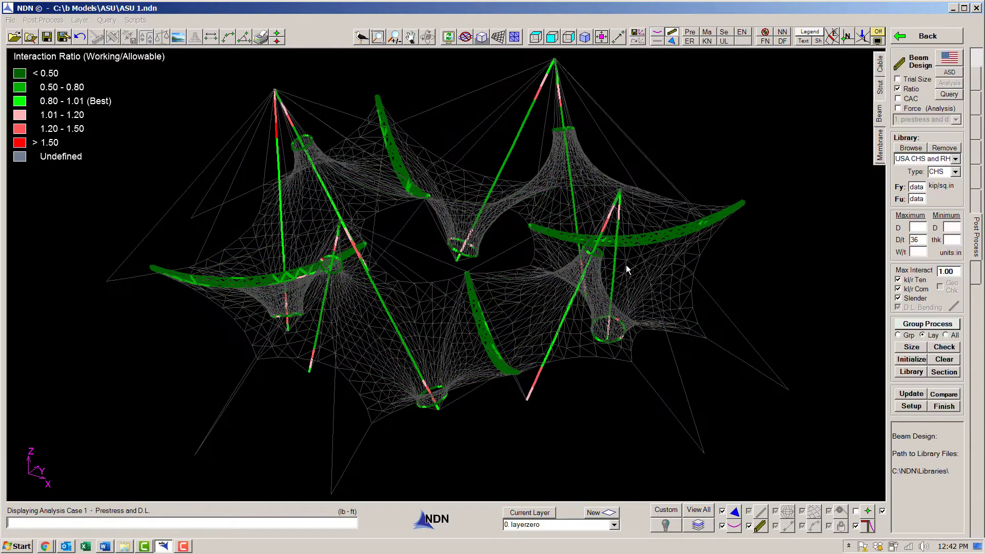
- Auto-size all beam members and recheck their interaction ratios
{"action": "left_click", "coordinate": [911, 347]}
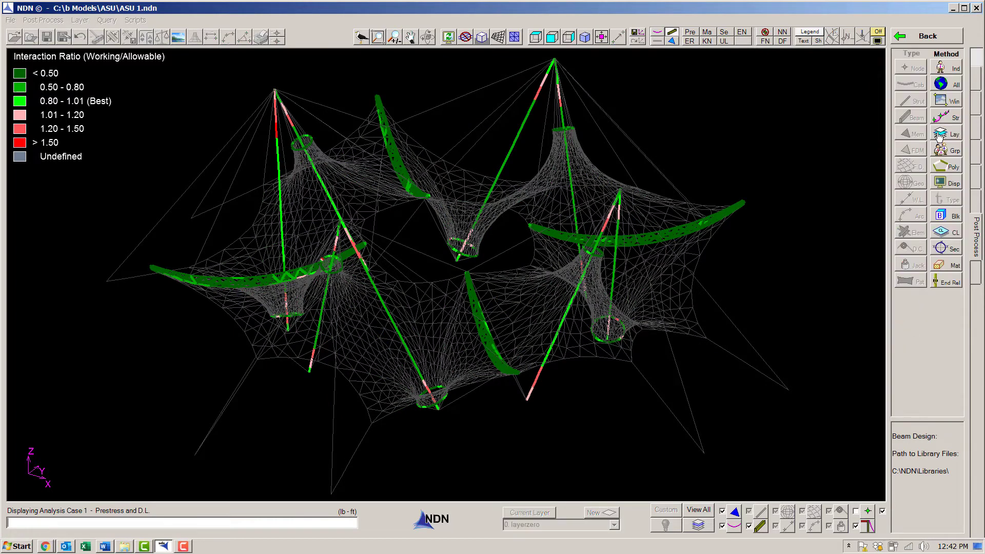
{"action": "left_click", "coordinate": [947, 87]}
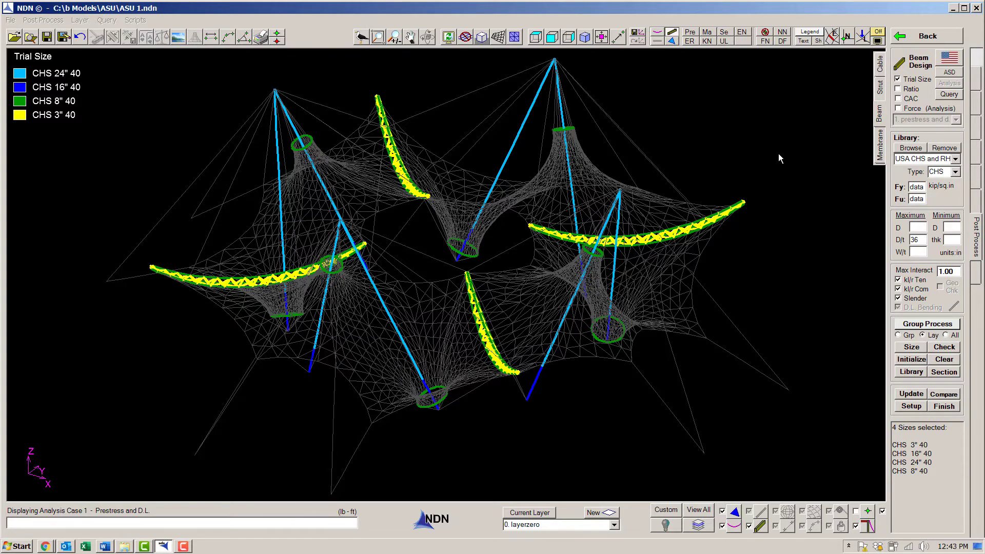
{"action": "left_click", "coordinate": [943, 347]}
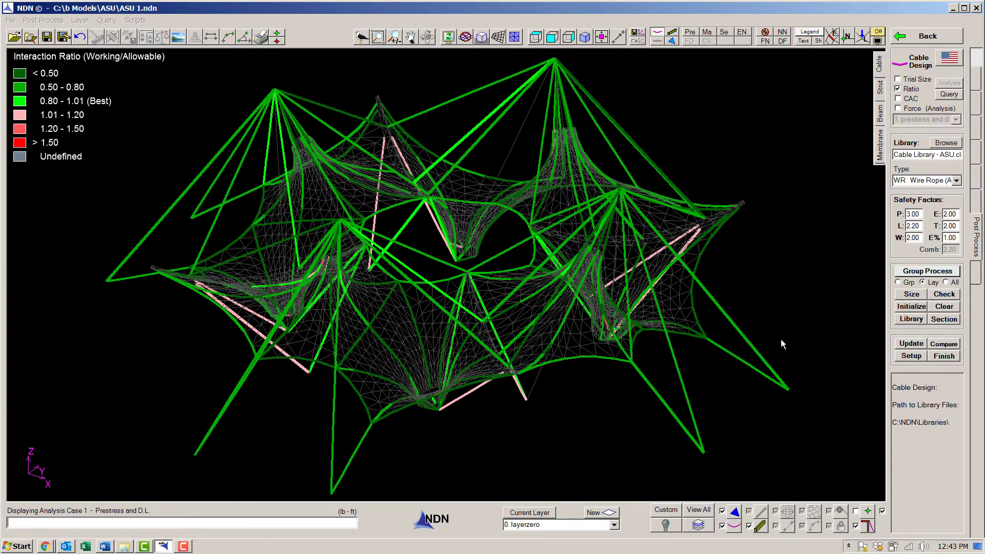
- Auto-size all cables, recheck them to a 1.00 maximum ratio, and close member design
{"action": "left_click", "coordinate": [911, 294]}
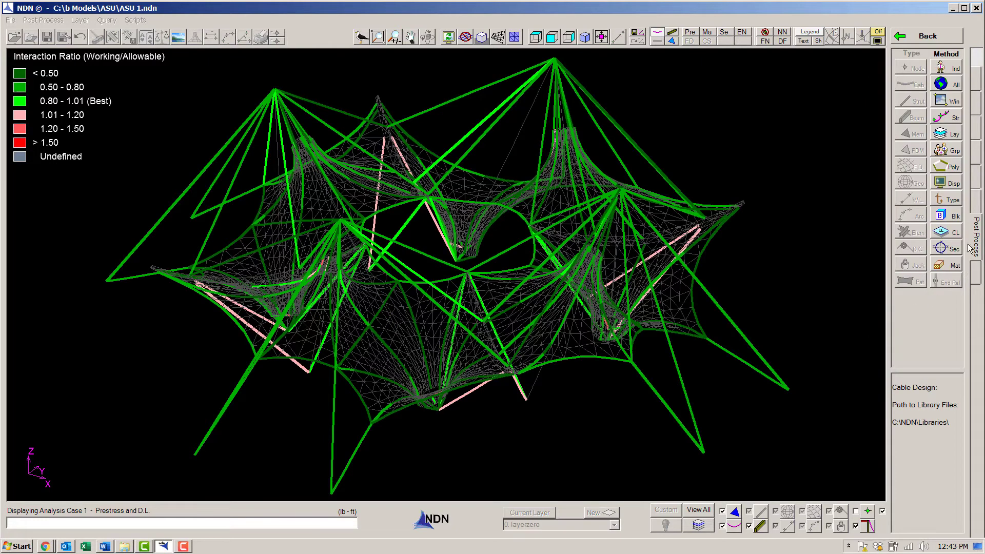
{"action": "left_click", "coordinate": [958, 88]}
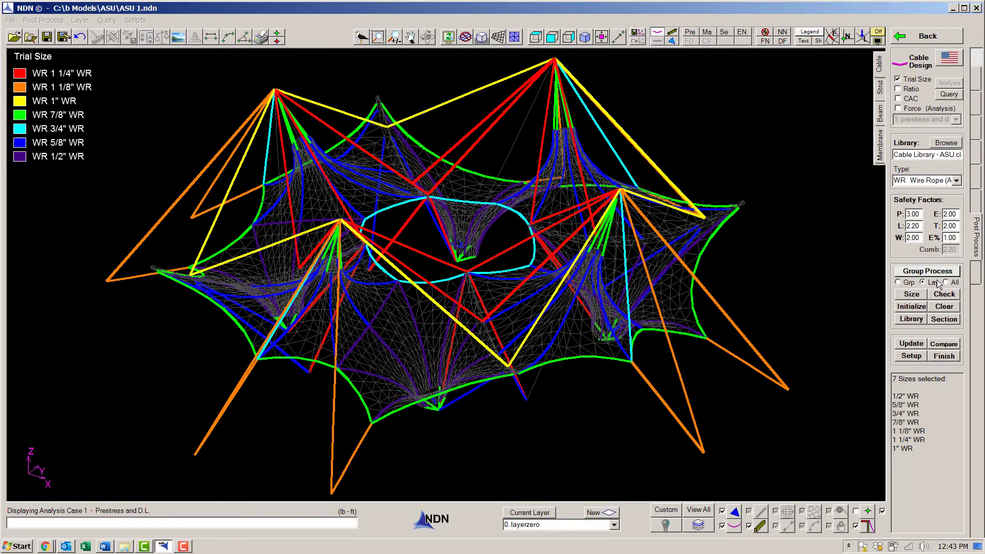
{"action": "left_click", "coordinate": [944, 295]}
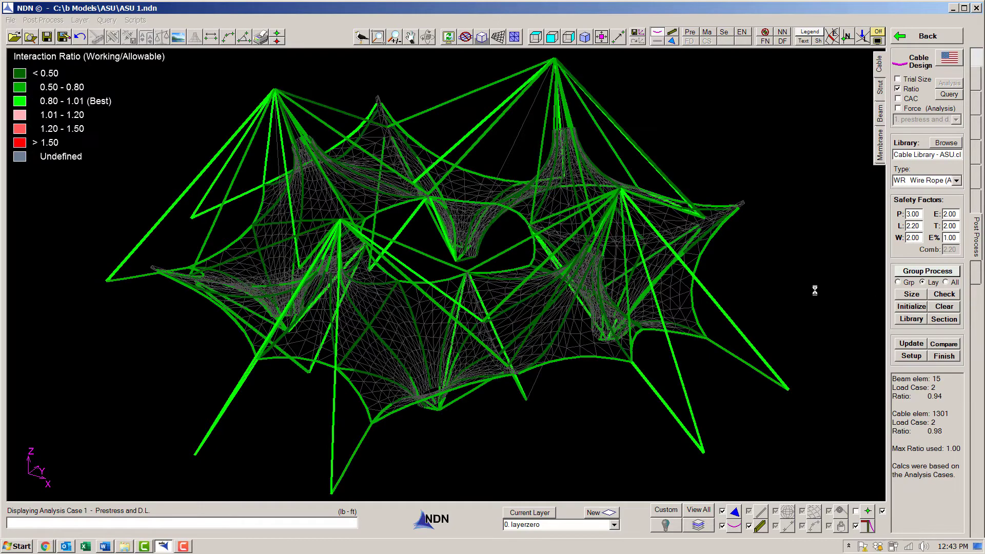
{"action": "left_click", "coordinate": [944, 356]}
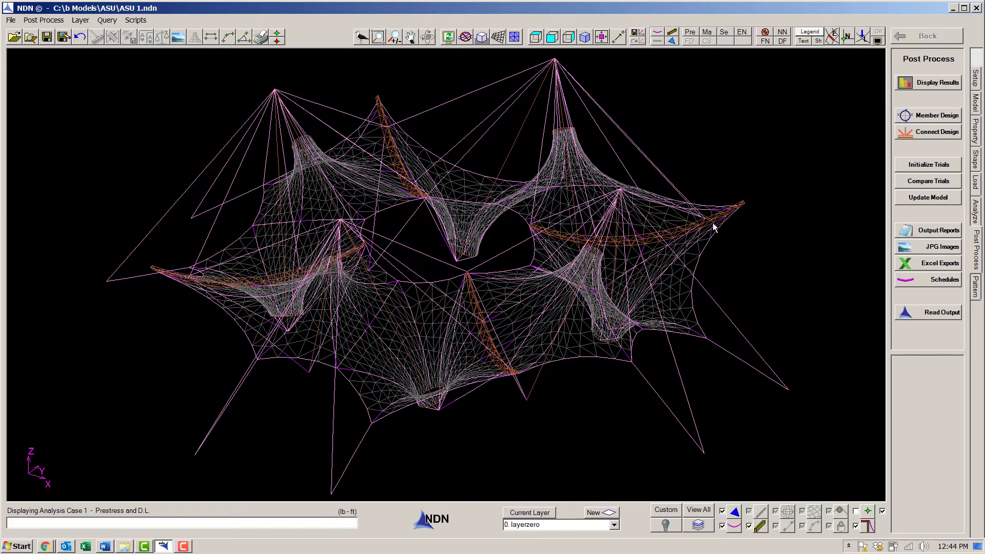
- Write the trial member sizes into the model and re-run the analysis for all four load cases
{"action": "left_click", "coordinate": [948, 200]}
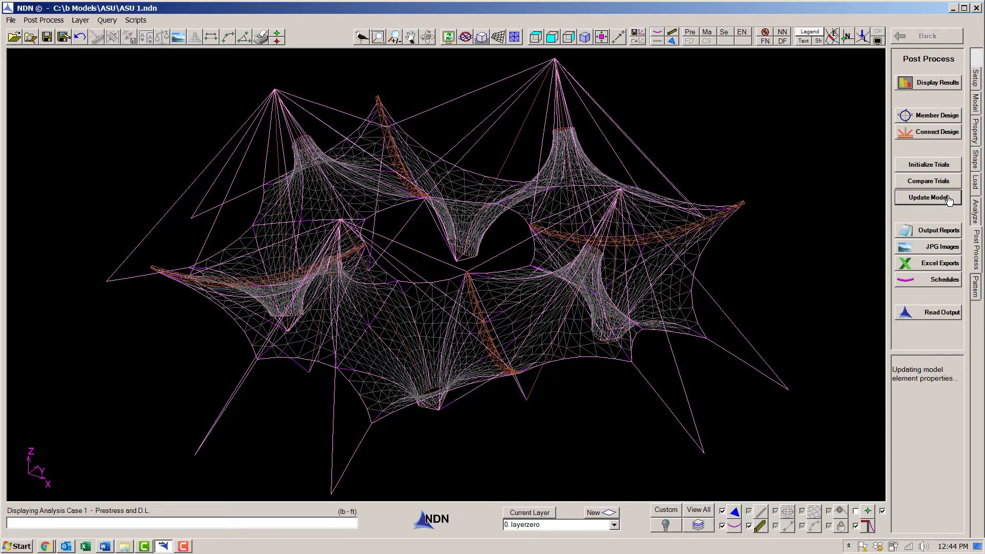
{"action": "left_click", "coordinate": [975, 208]}
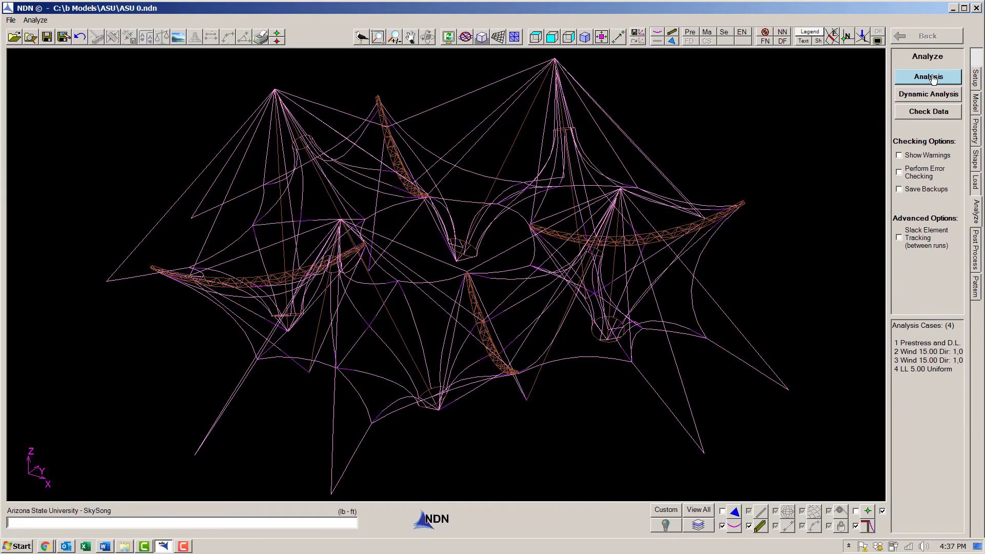
{"action": "left_click", "coordinate": [937, 78]}
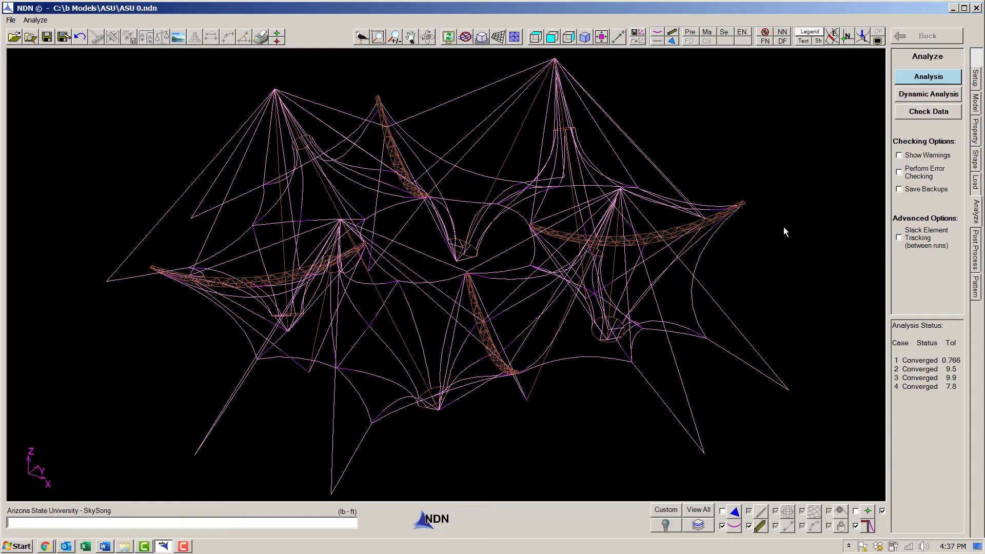
- Recheck cable and beam capacity ratios, confirming a maximum ratio of 1.00, then exit member design
{"action": "left_click", "coordinate": [976, 249]}
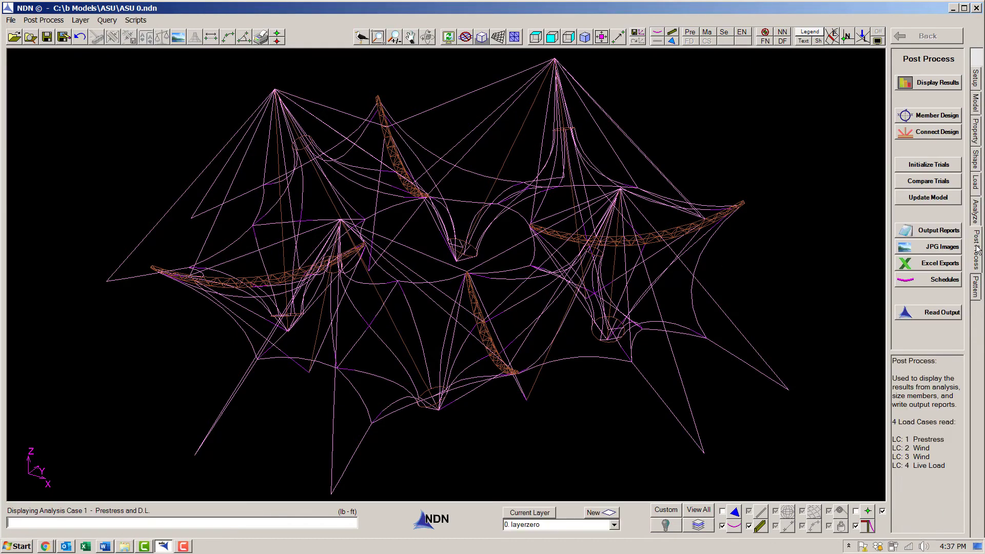
{"action": "left_click", "coordinate": [922, 115]}
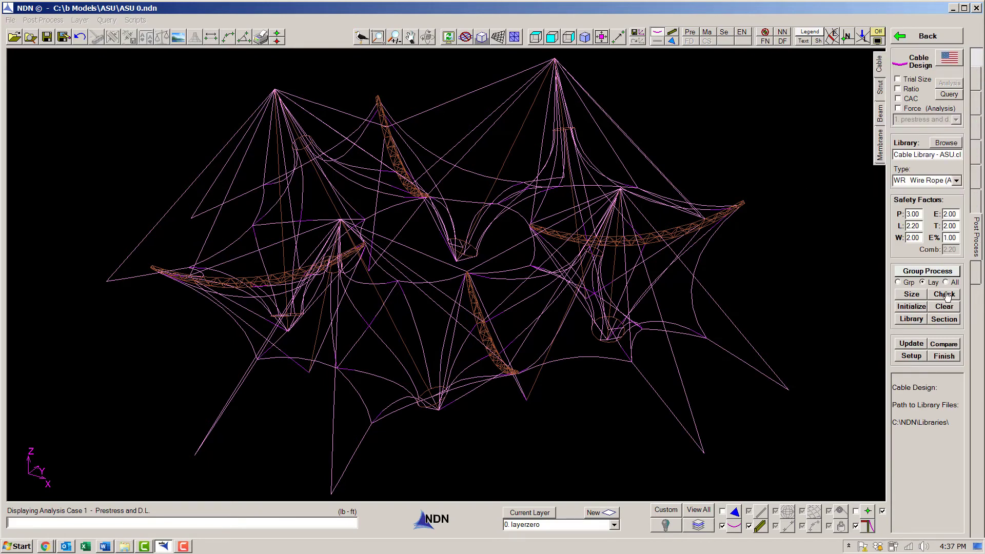
{"action": "left_click", "coordinate": [943, 293]}
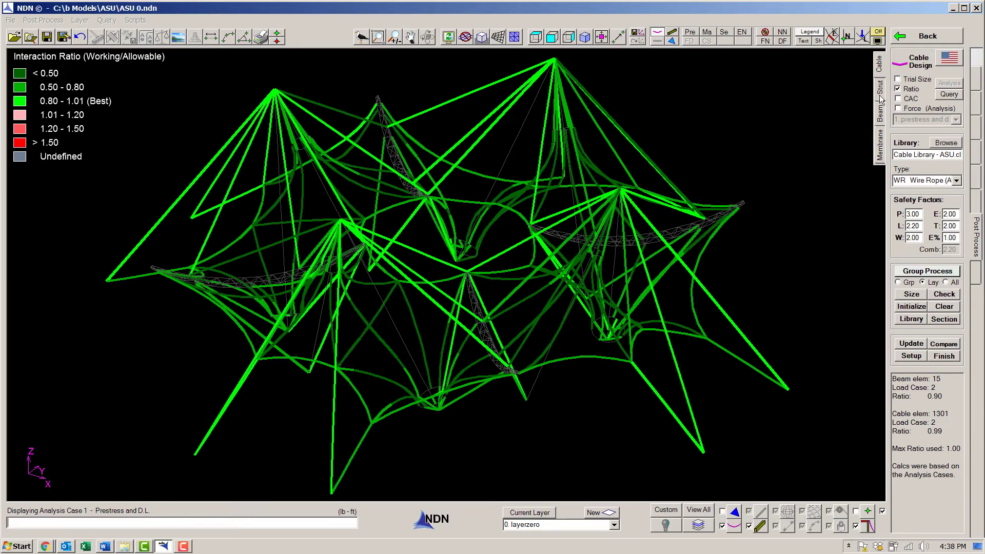
{"action": "left_click", "coordinate": [879, 112]}
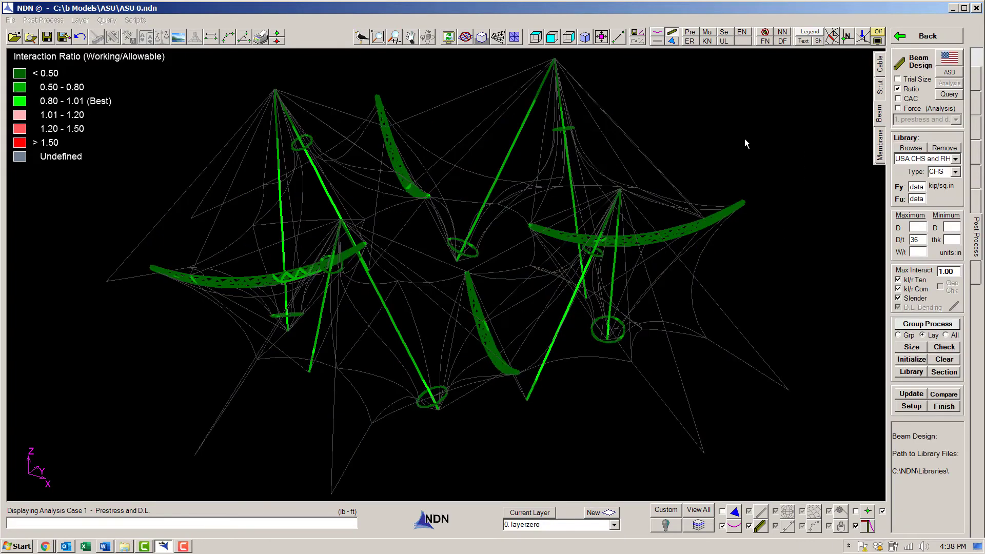
{"action": "left_click", "coordinate": [927, 36]}
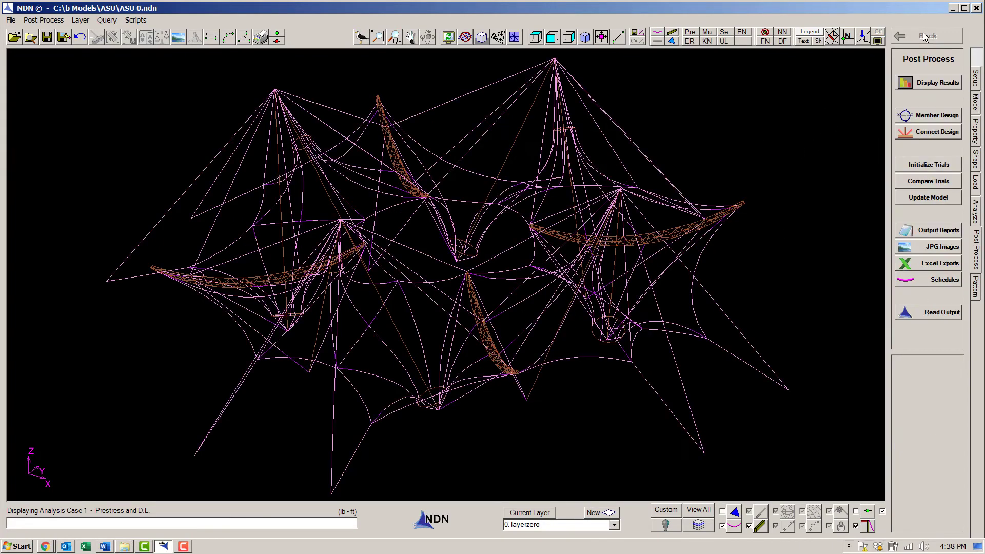
- Return to the Model workspace and orbit to view the fabric membrane over struts and arches
{"action": "left_click", "coordinate": [975, 103]}
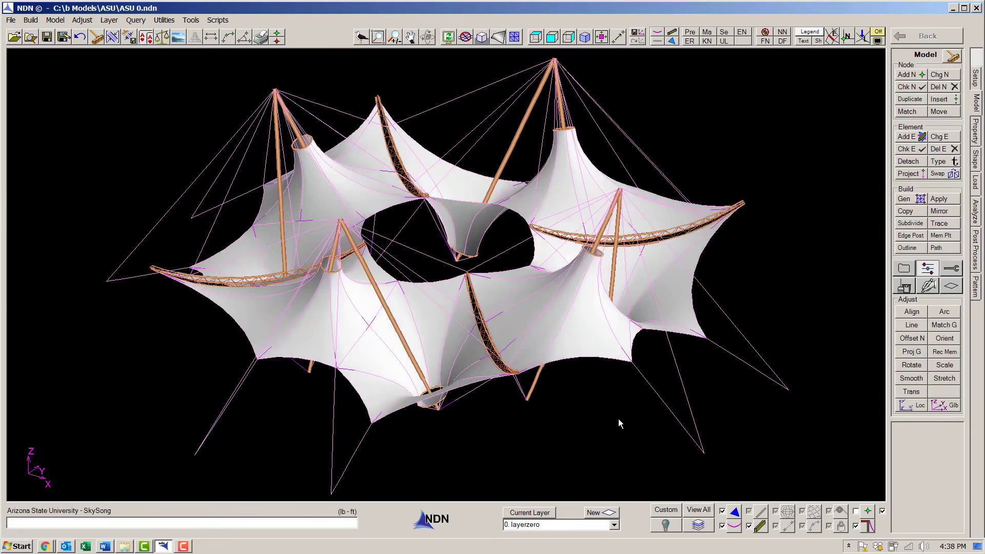
{"action": "mouse_move", "coordinate": [461, 303]}
{"action": "middle_mouse_down"}
{"action": "mouse_move", "coordinate": [455, 308]}
{"action": "mouse_move", "coordinate": [463, 301]}
{"action": "middle_mouse_up"}
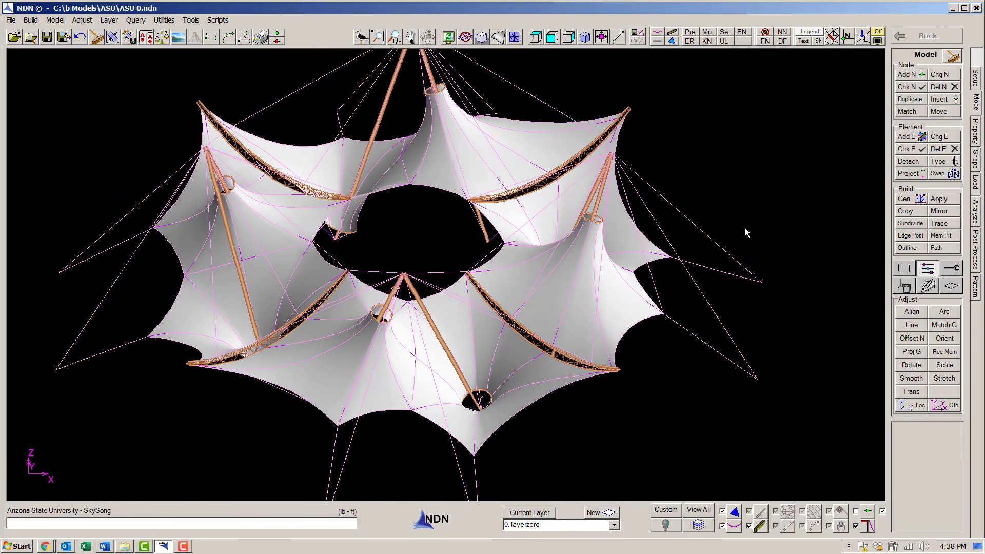